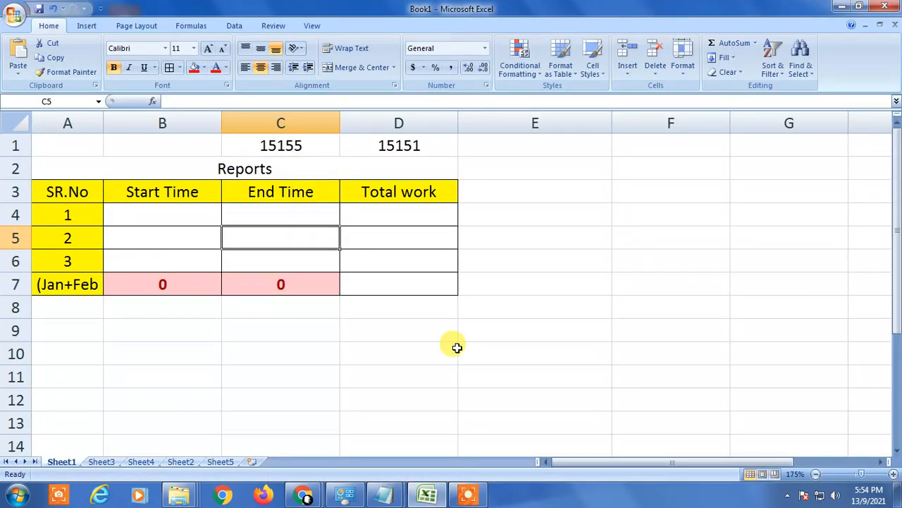
# Look over the report table's Start Time, End Time and Total work columns and the topic list in Notepad
pyautogui.press('Up')
pyautogui.press('Up')
pyautogui.press('Left')
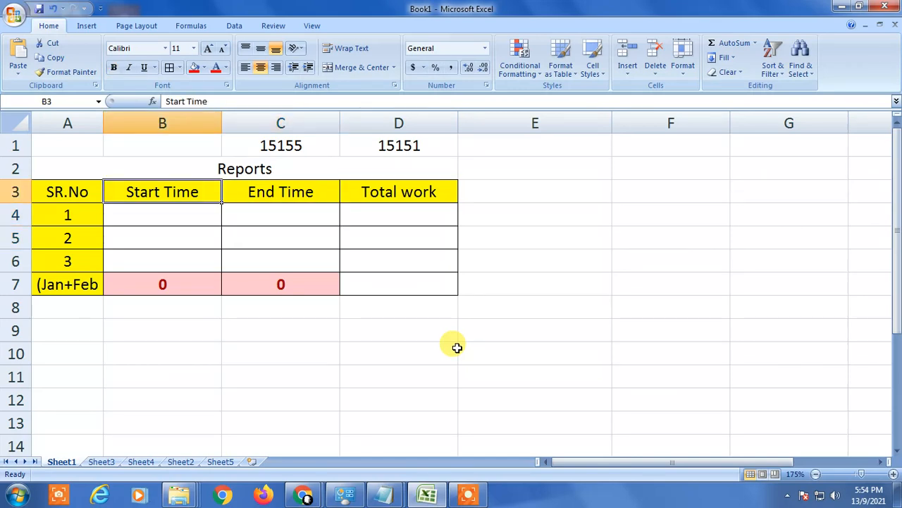
pyautogui.press('Right')
pyautogui.press('Right')
pyautogui.press('Down')
pyautogui.press('Left')
pyautogui.press('Left')
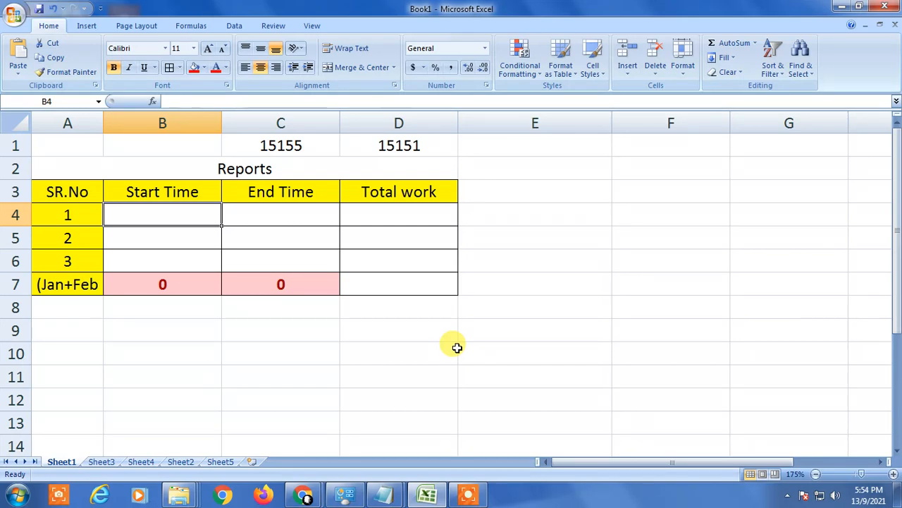
pyautogui.press('Down')
pyautogui.press('Down')
pyautogui.press('Up')
pyautogui.press('Up')
pyautogui.press('Right')
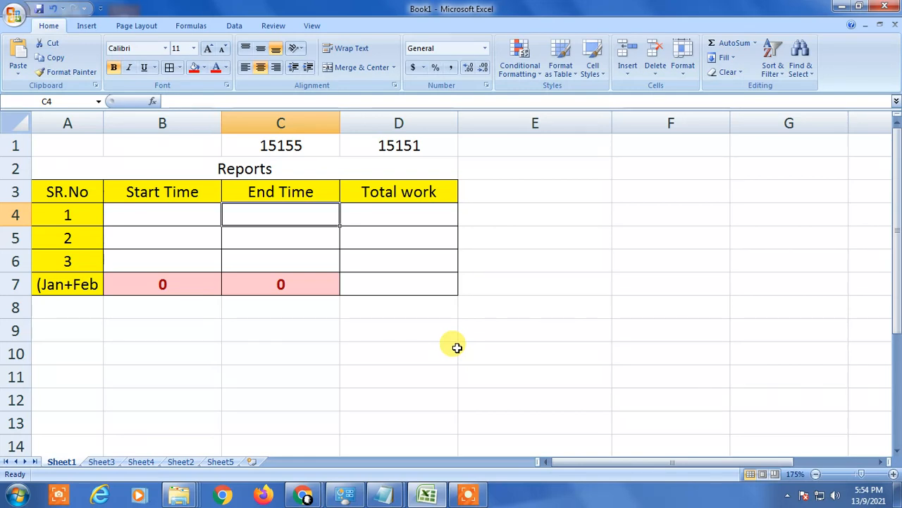
pyautogui.hotkey('alt', 'Tab')
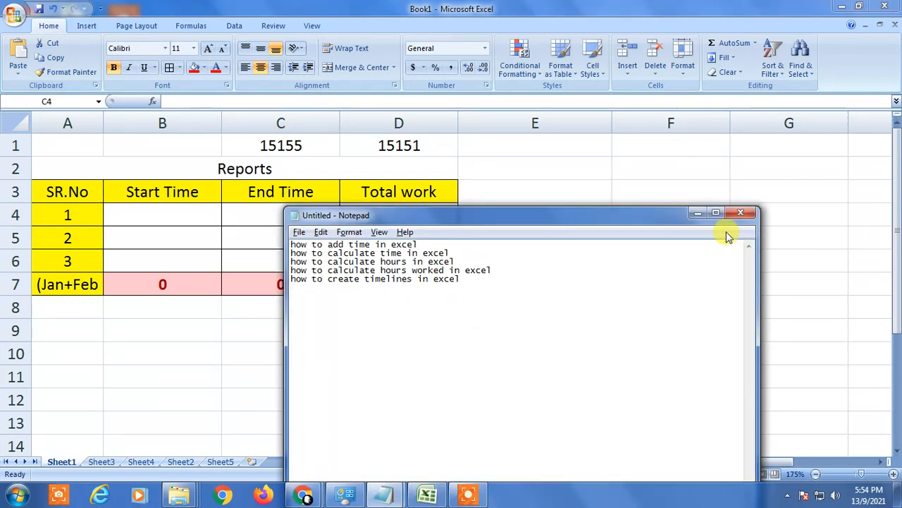
pyautogui.click(697, 213)
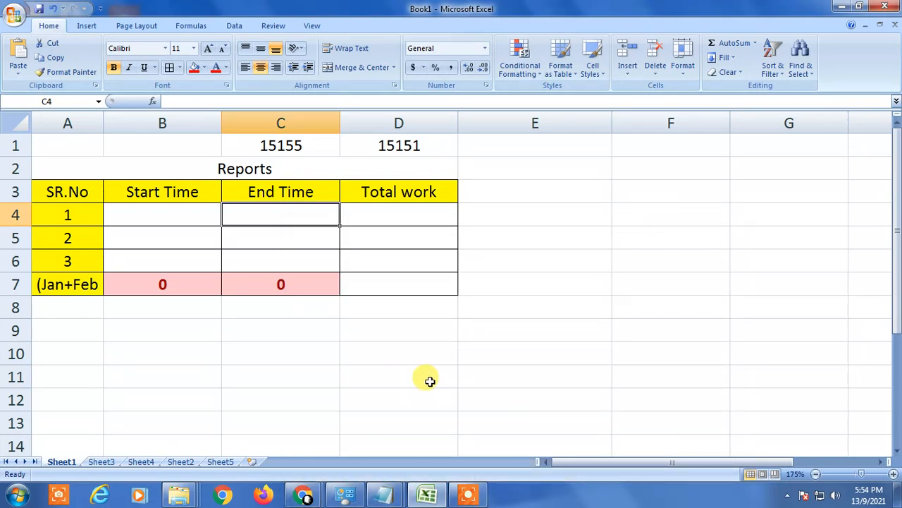
# Format the empty start and end time cells B4:C6 with the Time type 1:30:55 PM
pyautogui.click(170, 220)
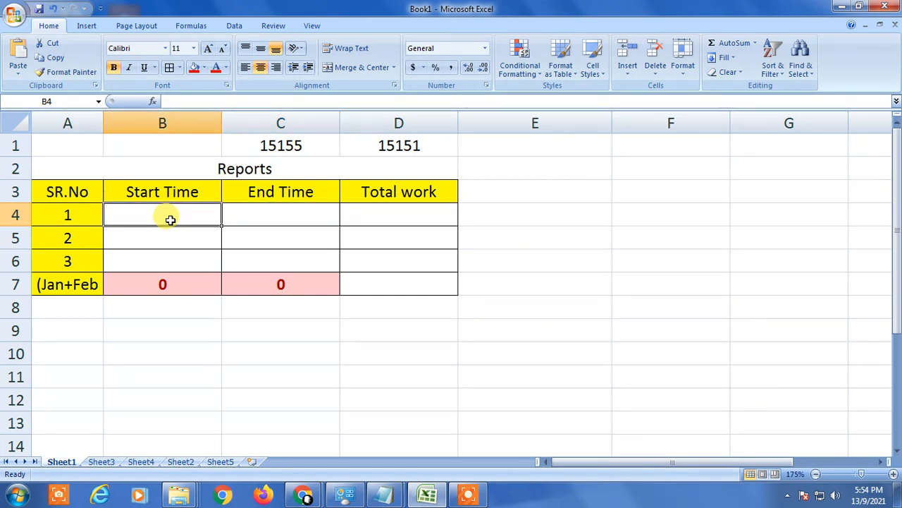
pyautogui.click(181, 282)
pyautogui.moveTo(151, 211); pyautogui.dragTo(276, 267)
pyautogui.rightClick(178, 222)
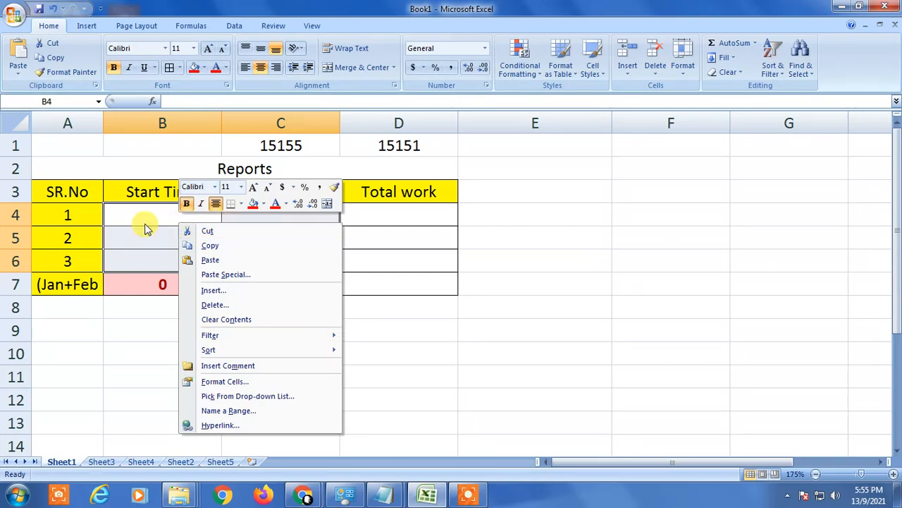
pyautogui.click(237, 383)
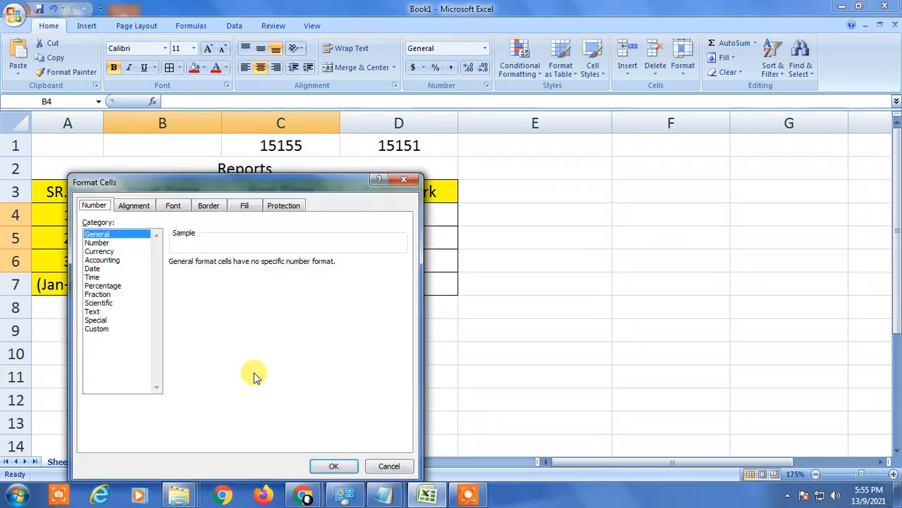
pyautogui.moveTo(221, 184); pyautogui.dragTo(379, 139)
pyautogui.click(248, 235)
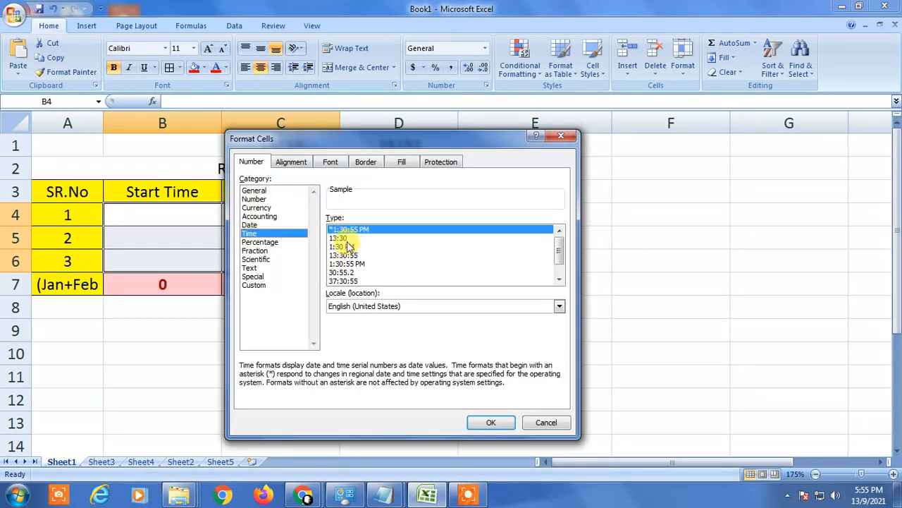
pyautogui.moveTo(560, 250)
pyautogui.mouseDown()
pyautogui.moveTo(567, 270)
pyautogui.moveTo(567, 231)
pyautogui.moveTo(559, 261)
pyautogui.mouseUp()
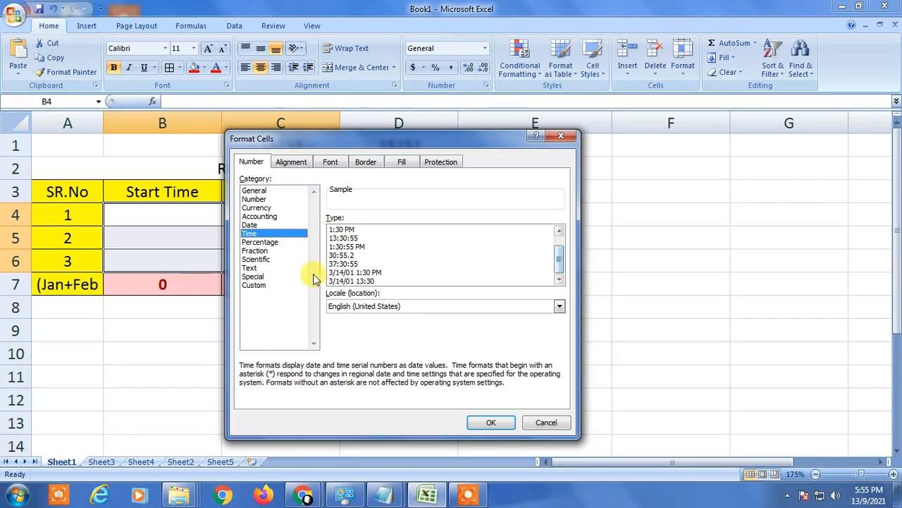
pyautogui.click(358, 245)
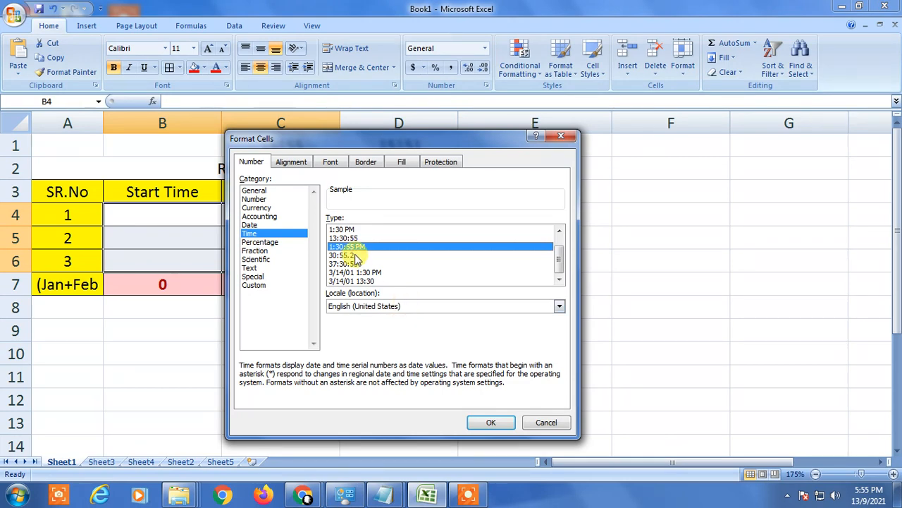
pyautogui.click(490, 422)
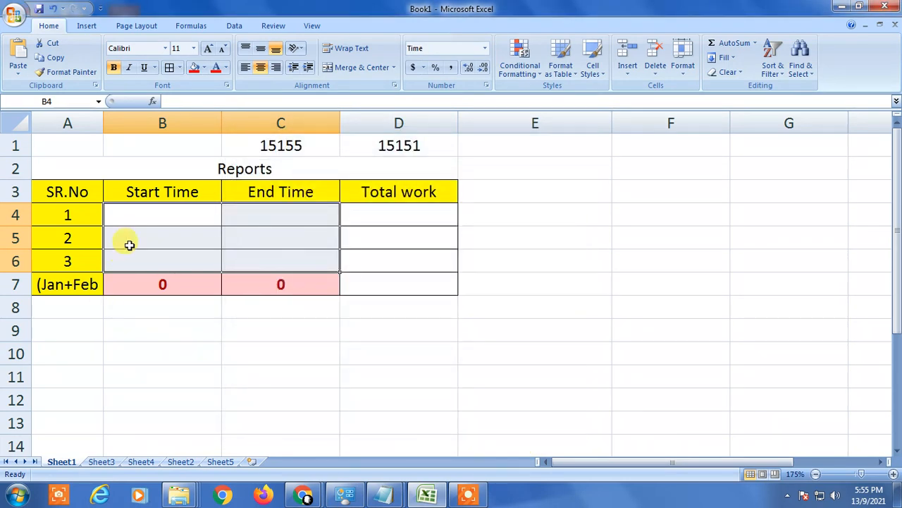
# Enter 7 as the first start time in cell B4
pyautogui.click(158, 217)
pyautogui.moveTo(148, 216); pyautogui.dragTo(312, 264)
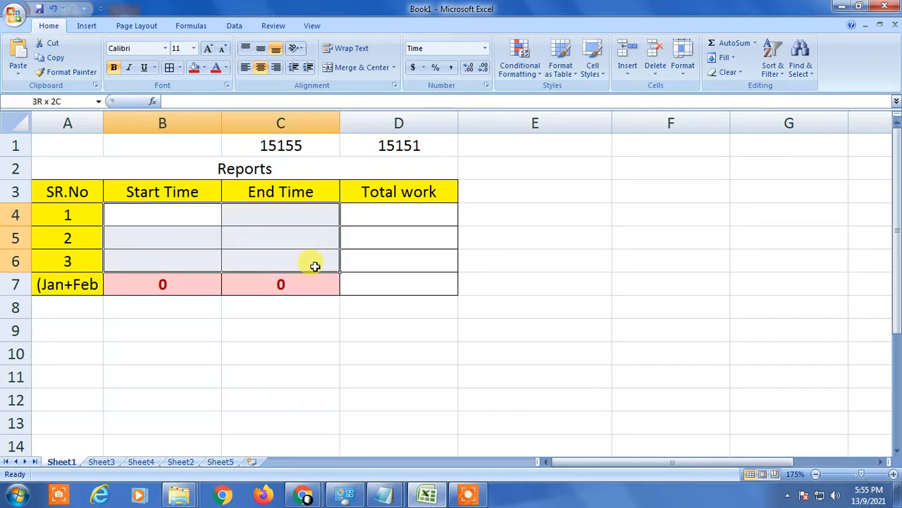
pyautogui.click(154, 222)
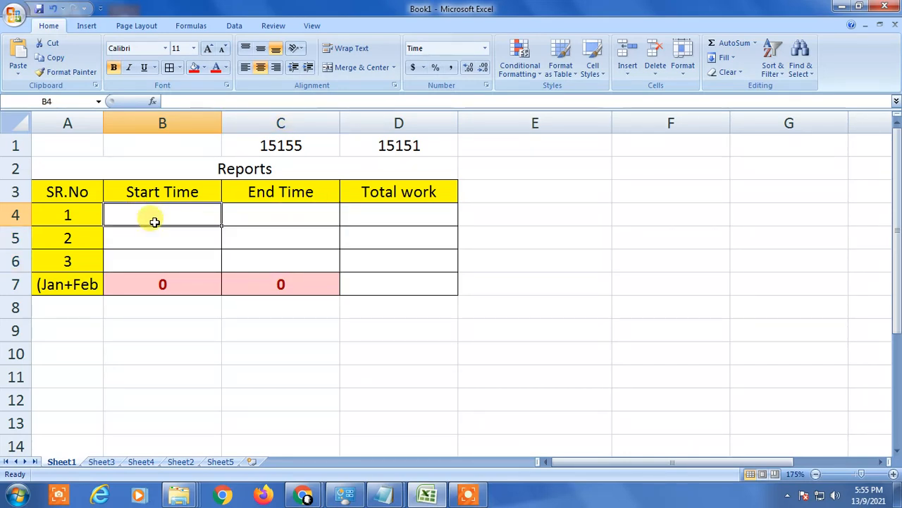
pyautogui.write('7')
pyautogui.press('Return')
pyautogui.click(154, 222)
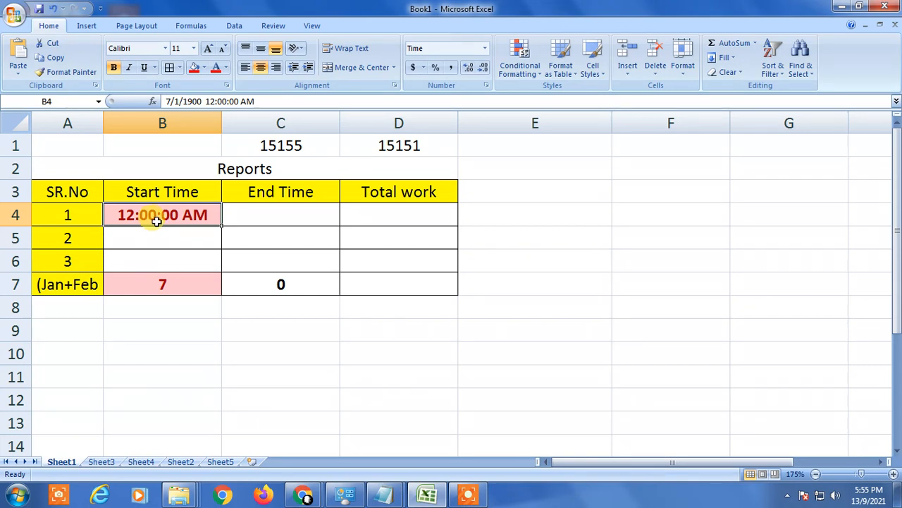
# Clear the total formulas under Start Time and End Time in cells B7 and C7
pyautogui.click(164, 299)
pyautogui.click(168, 288)
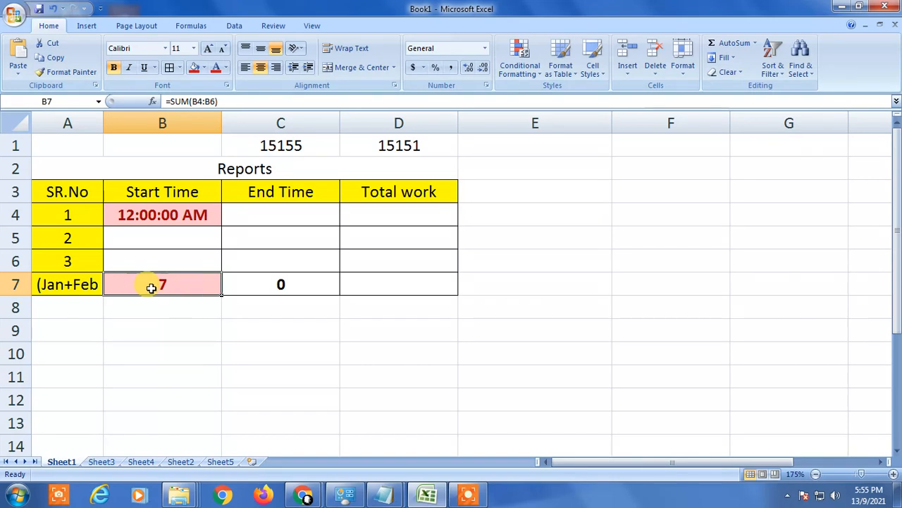
pyautogui.press('Delete')
pyautogui.click(278, 287)
pyautogui.press('Delete')
pyautogui.click(387, 285)
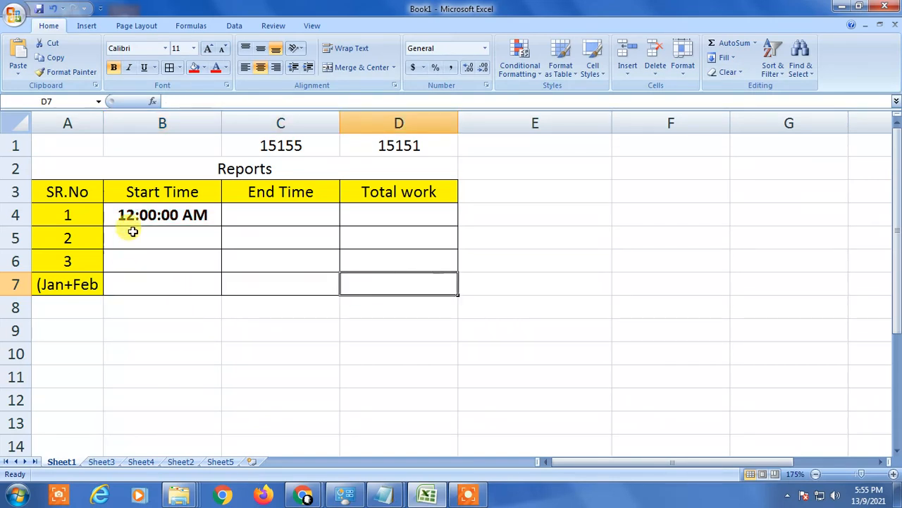
# Re-enter 7 in cell B4 and inspect the full date and time value stored there
pyautogui.click(134, 220)
pyautogui.write('7')
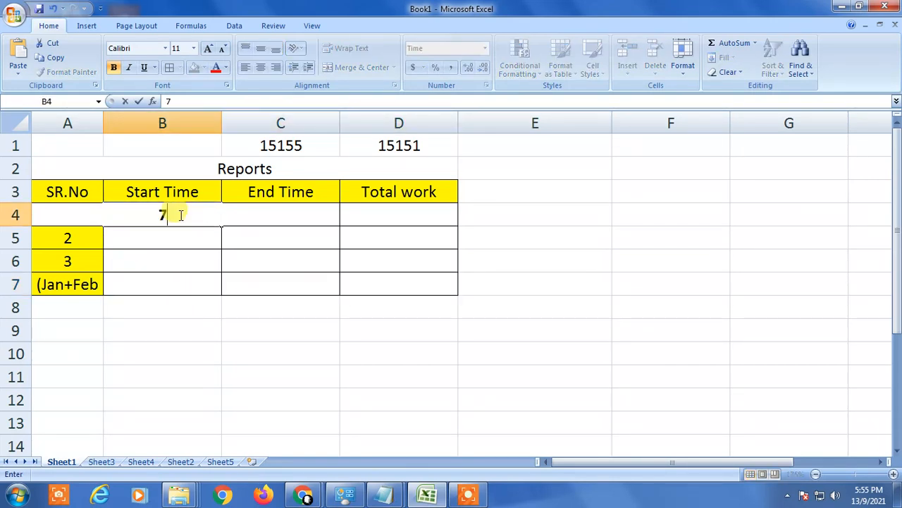
pyautogui.press('Return')
pyautogui.click(181, 212)
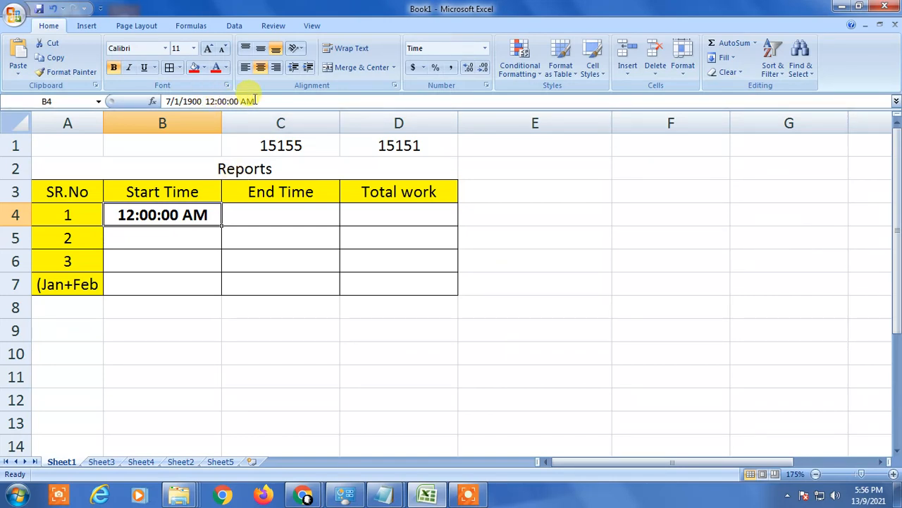
pyautogui.click(187, 101)
pyautogui.click(196, 101)
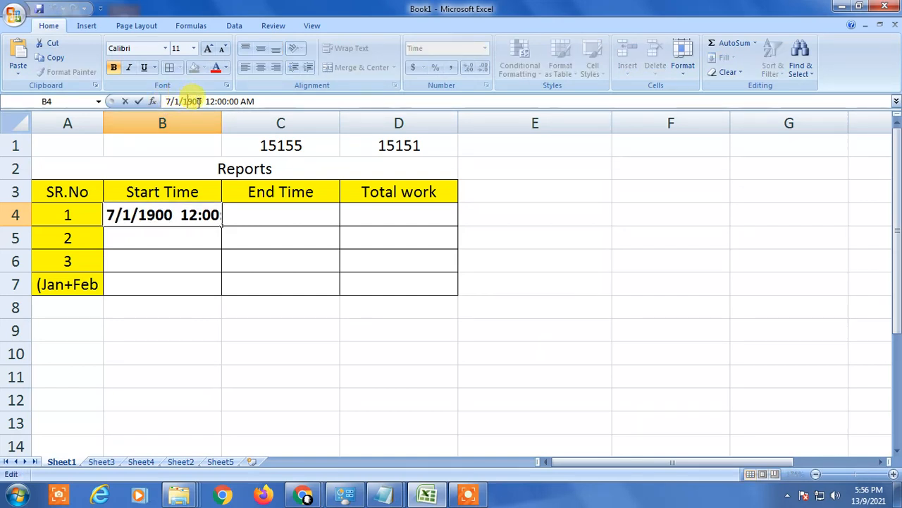
pyautogui.click(171, 214)
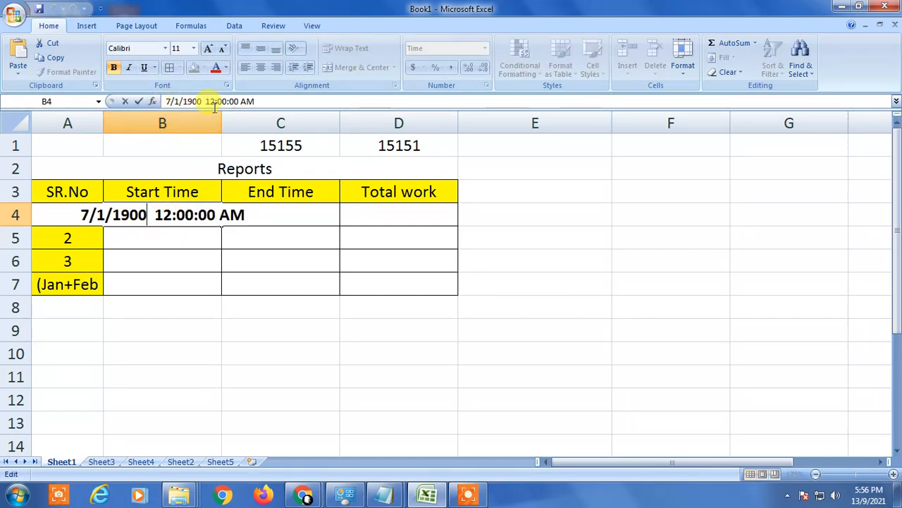
pyautogui.click(177, 259)
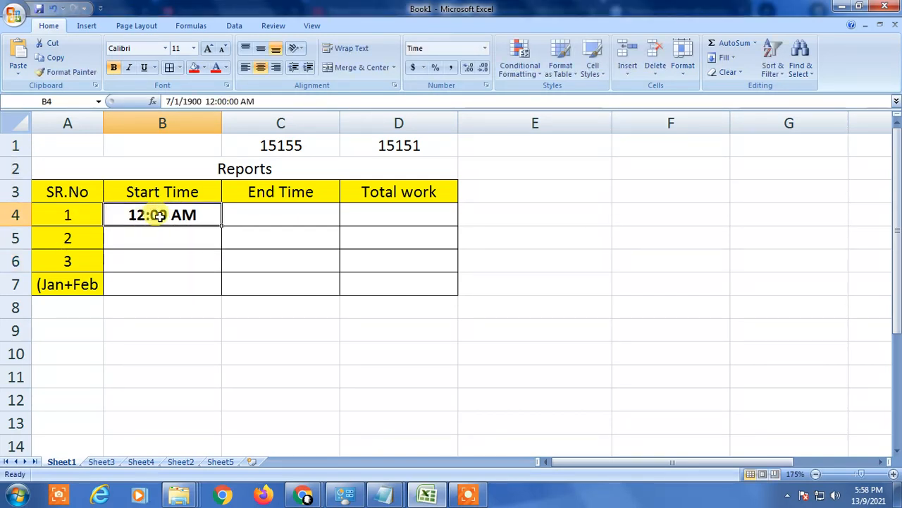
pyautogui.press('Return')
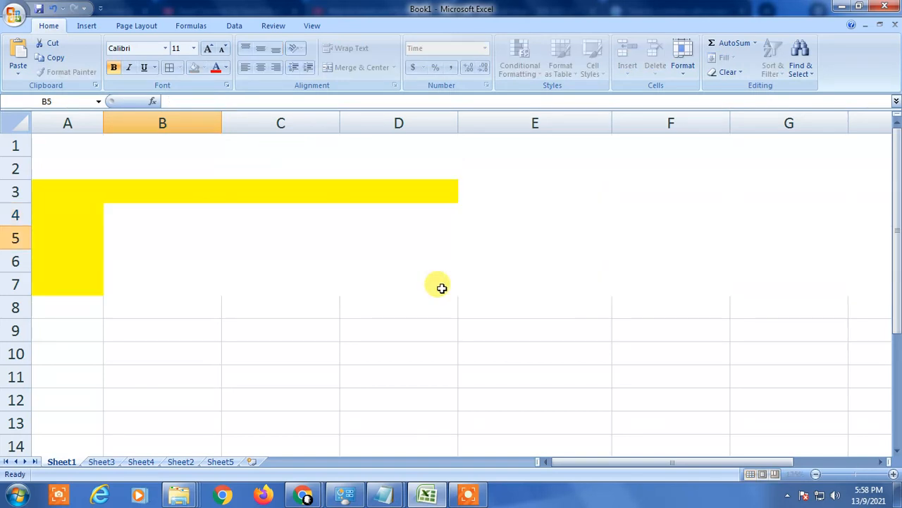
# Enter 7:00 as the start time for SR.No 1 in cell B4
pyautogui.click(160, 206)
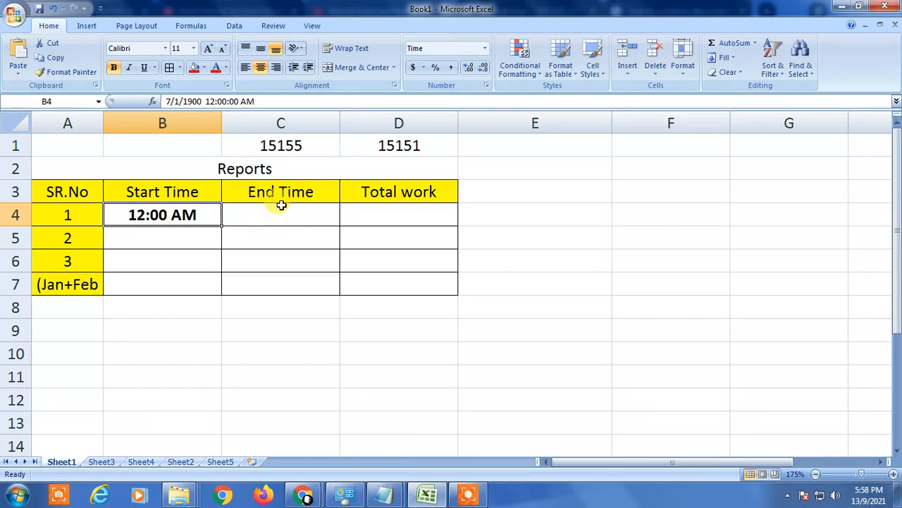
pyautogui.write('7')
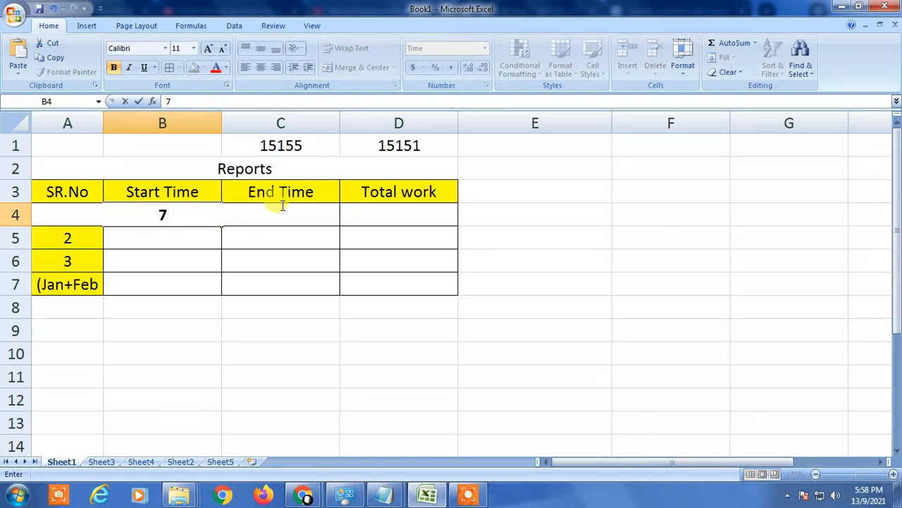
pyautogui.write(':00')
pyautogui.press('Return')
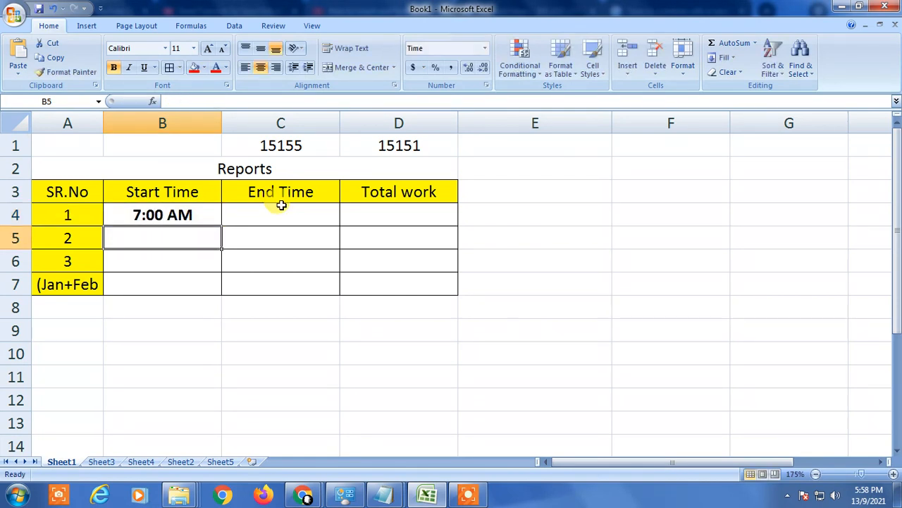
pyautogui.press('Up')
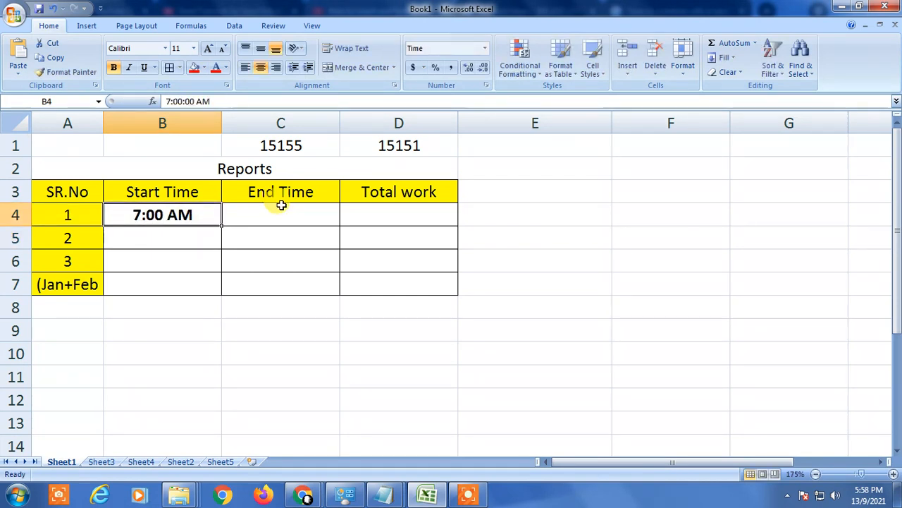
# Enter 16:00 as the end time for SR.No 1 in cell C4
pyautogui.click(280, 205)
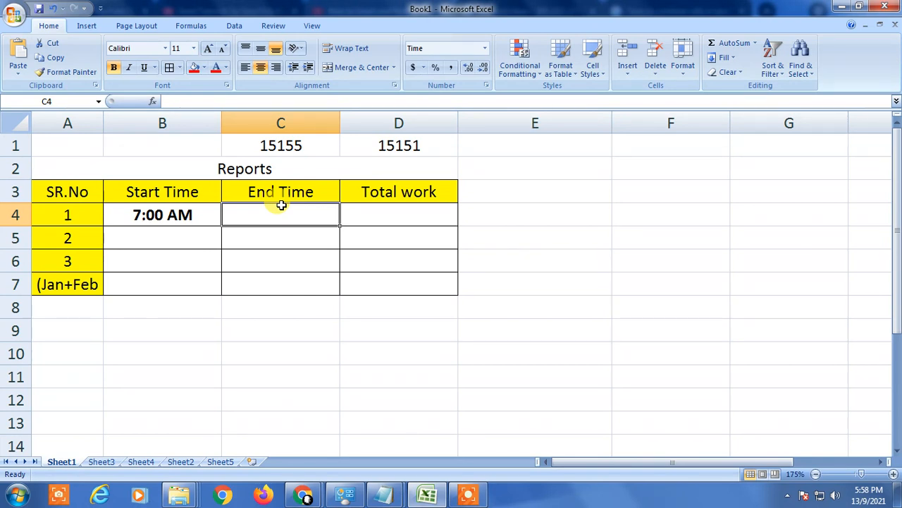
pyautogui.write('16')
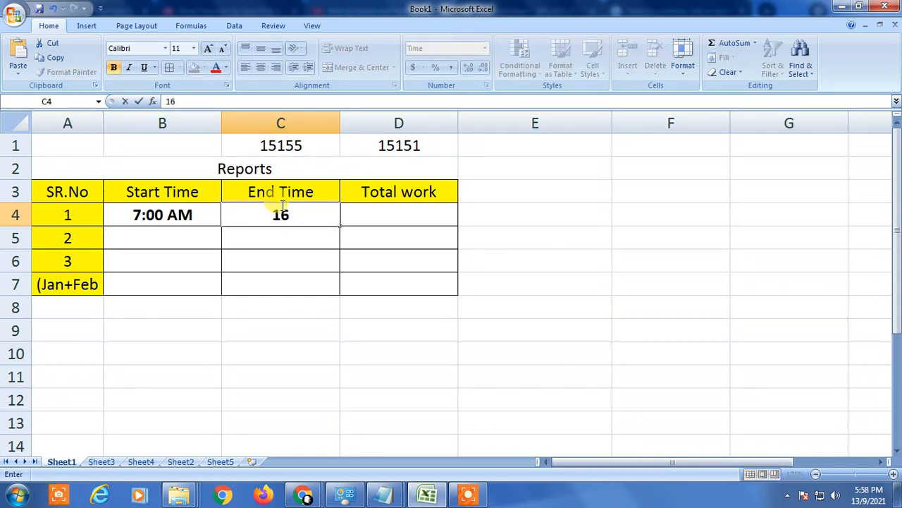
pyautogui.write(':00')
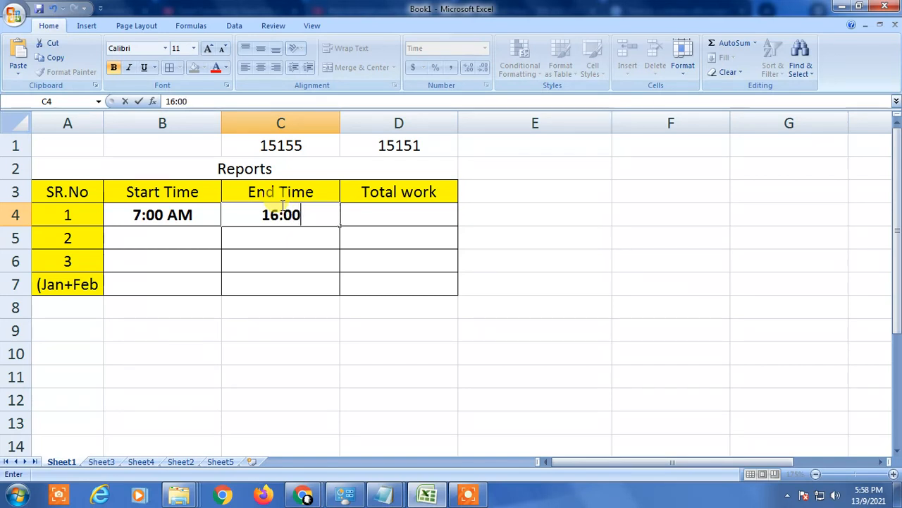
pyautogui.press('Return')
pyautogui.press('Up')
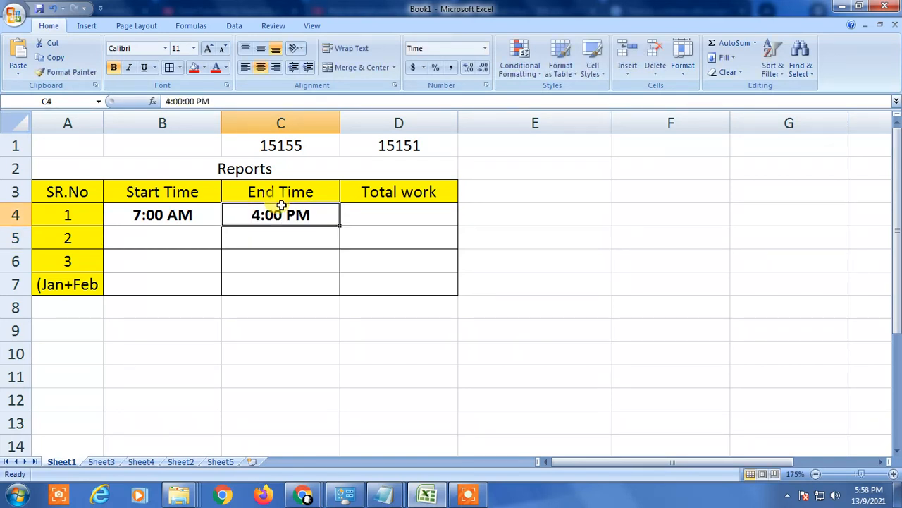
pyautogui.press('Left')
pyautogui.press('Right')
pyautogui.press('Left')
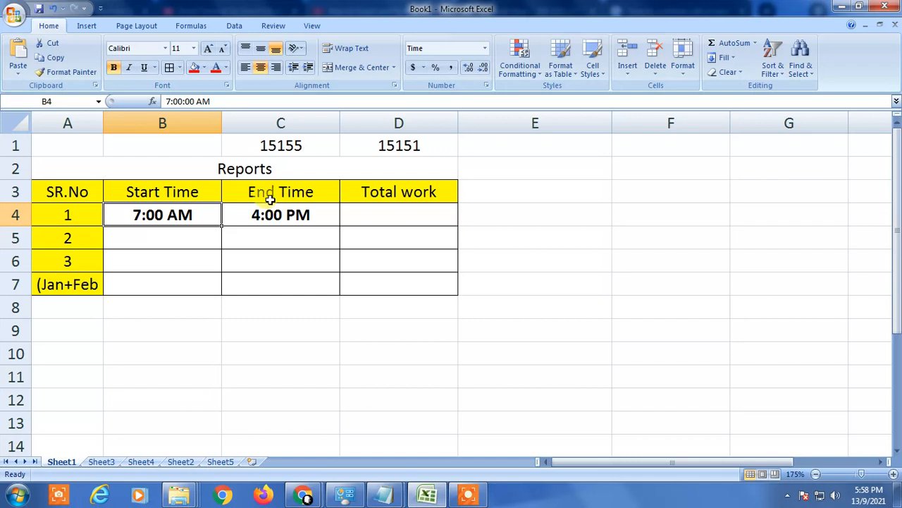
pyautogui.click(187, 236)
pyautogui.click(191, 212)
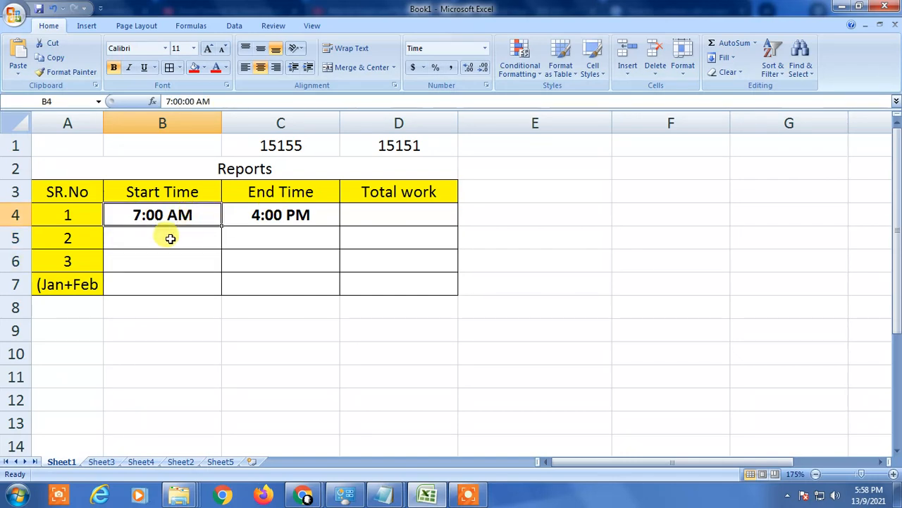
pyautogui.click(176, 238)
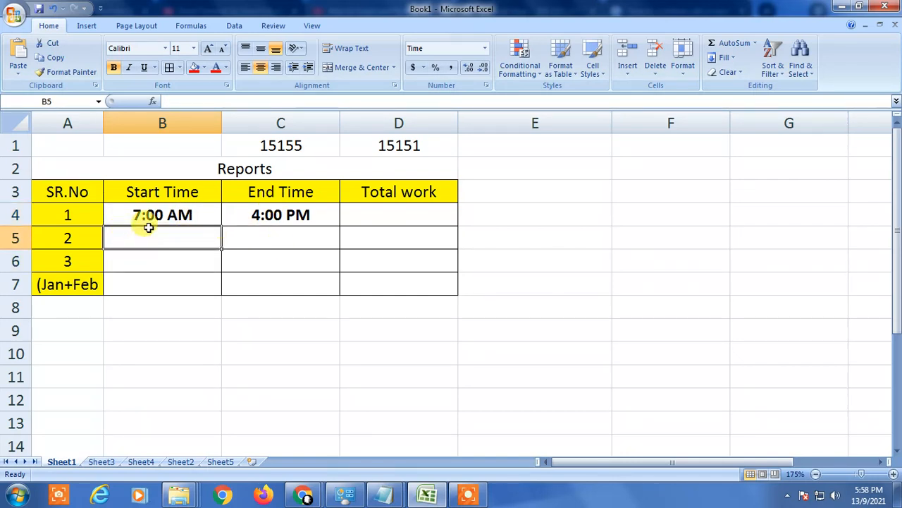
pyautogui.click(282, 257)
pyautogui.moveTo(161, 216); pyautogui.dragTo(210, 262)
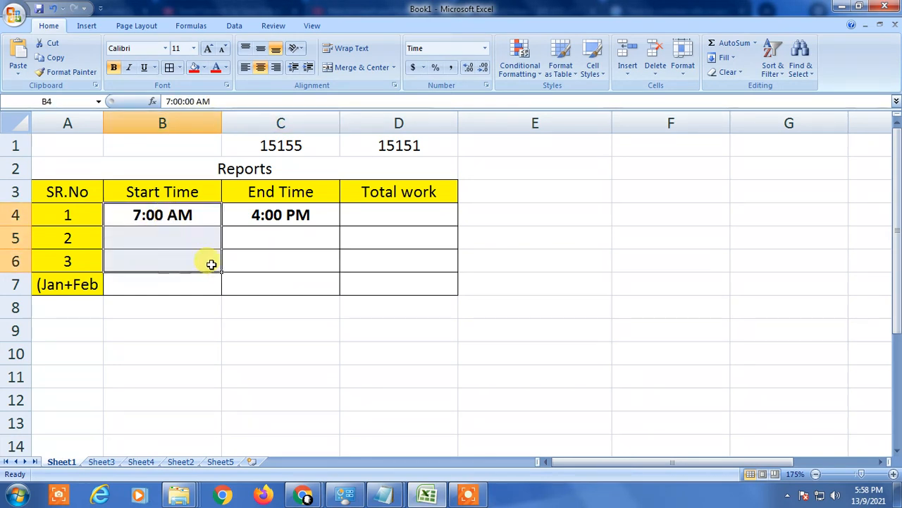
# Try filling the 7:00 AM start time from cell B4 down through B6, and undo the fill
pyautogui.hotkey('ctrl', 'd')
pyautogui.click(232, 256)
pyautogui.click(191, 242)
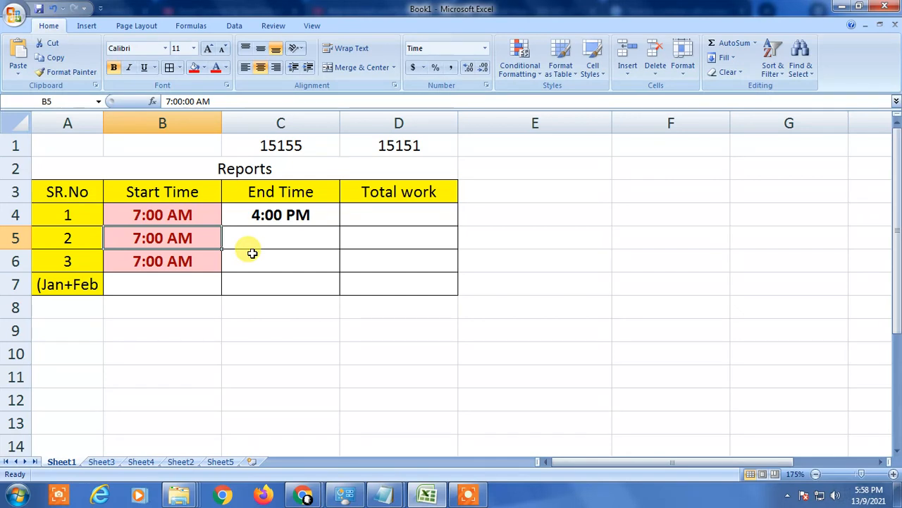
pyautogui.hotkey('ctrl', 'z')
# Extend the start time in B4 as an hourly series into B5 and B6, and check the filled cells
pyautogui.click(172, 223)
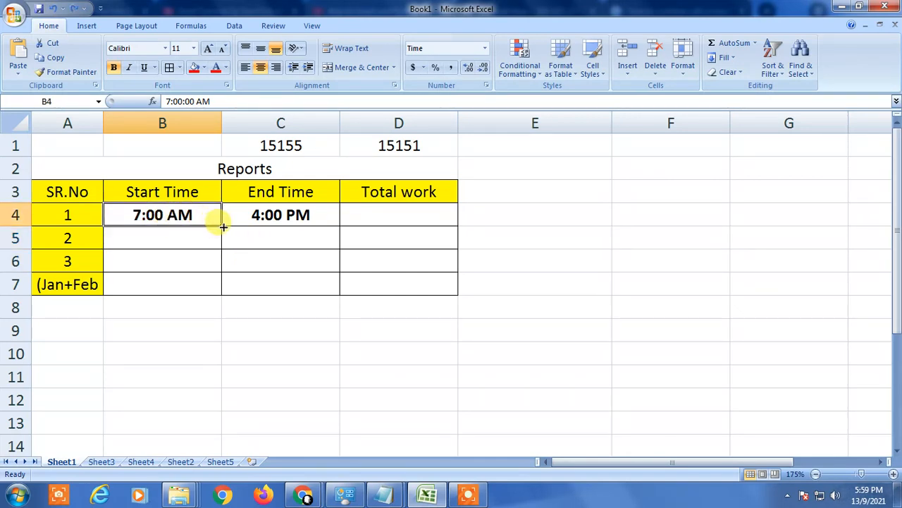
pyautogui.moveTo(222, 225); pyautogui.dragTo(222, 264)
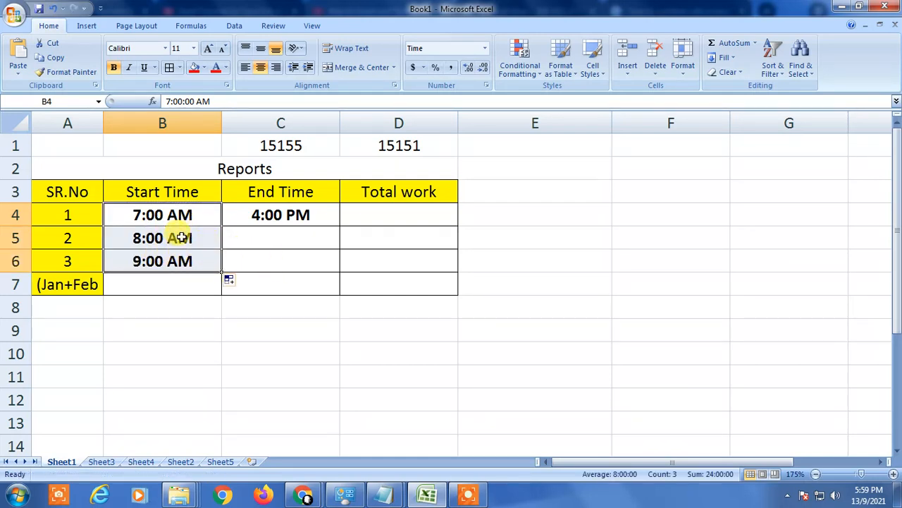
pyautogui.click(135, 238)
pyautogui.click(157, 214)
pyautogui.click(158, 255)
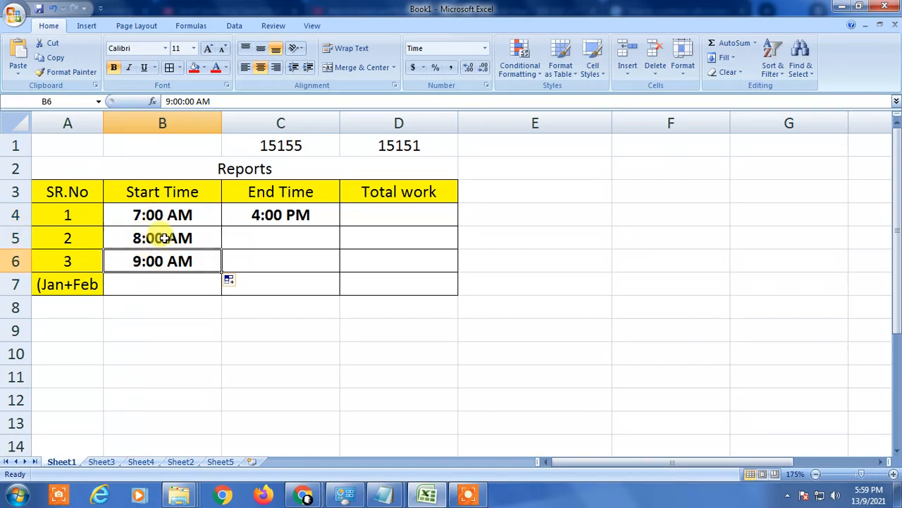
# Clear the series start times for SR.No 2 and 3 in cells B5 and B6
pyautogui.click(161, 236)
pyautogui.press('Delete')
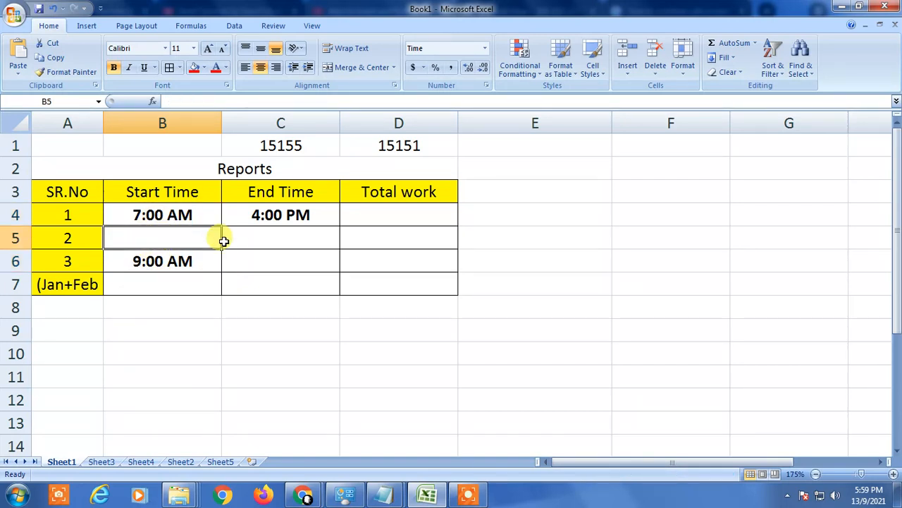
pyautogui.press('Down')
pyautogui.press('Delete')
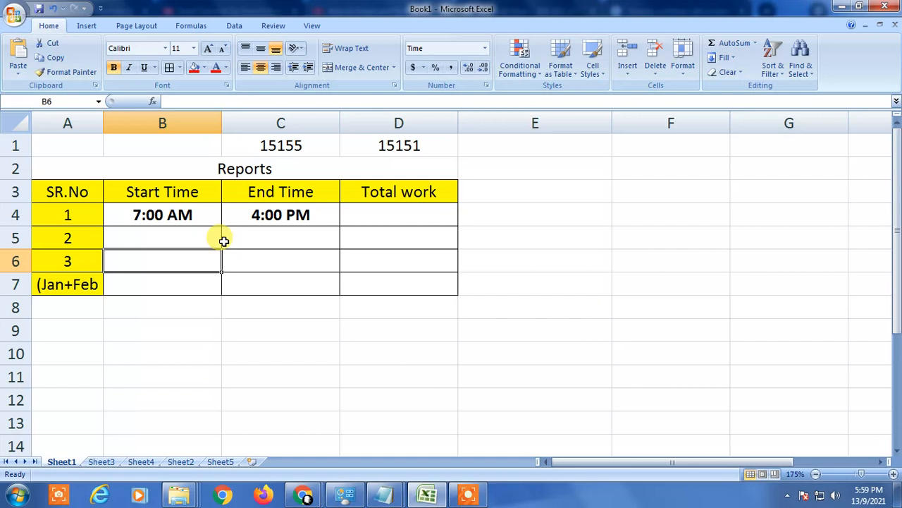
# Dismiss the Windows color scheme prompt and copy the 7:00 AM start time from B4 into B5 and B6
pyautogui.click(192, 218)
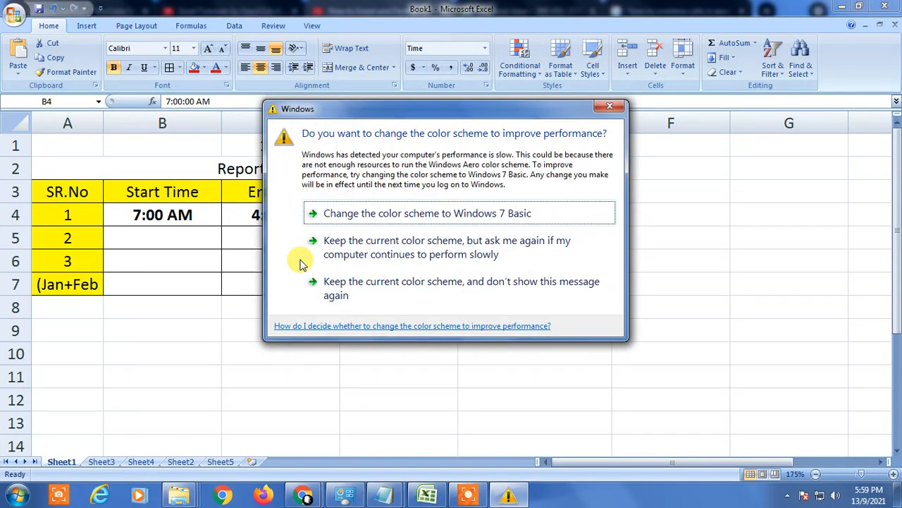
pyautogui.click(610, 106)
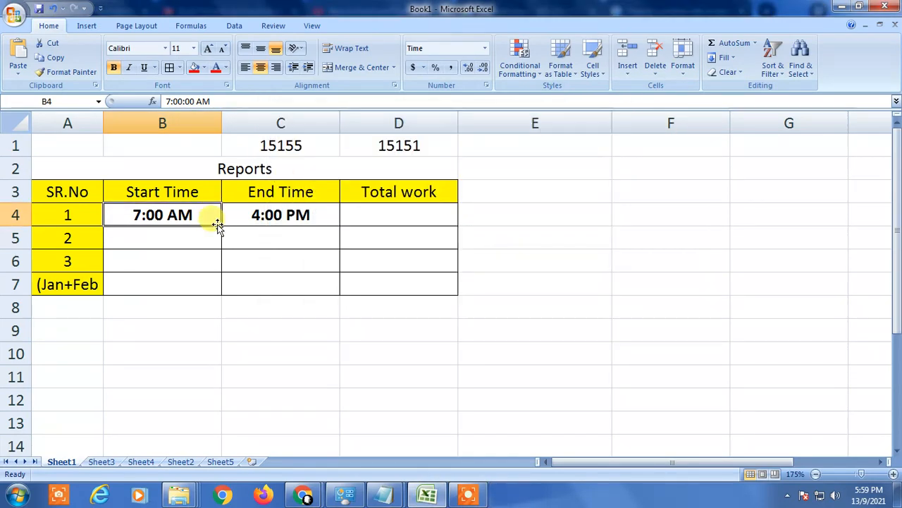
pyautogui.hotkey('ctrl', 'c')
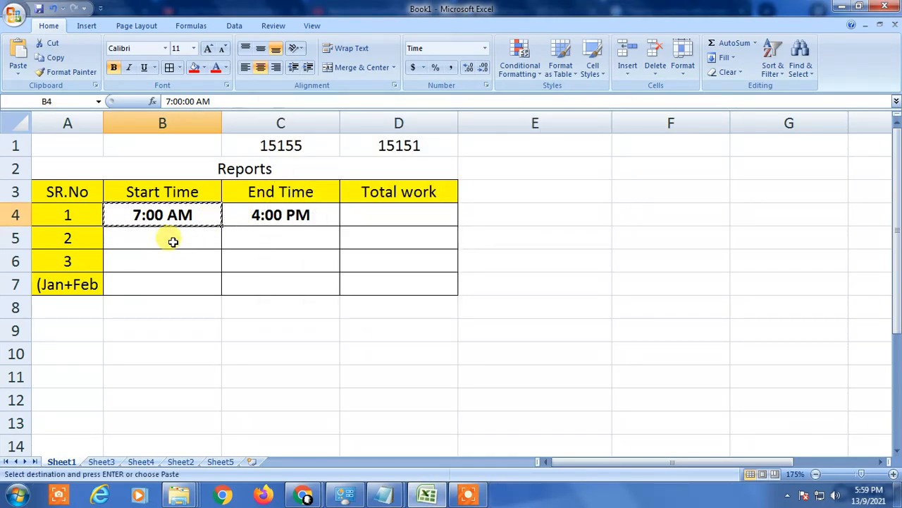
pyautogui.moveTo(174, 238); pyautogui.dragTo(211, 260)
pyautogui.hotkey('ctrl', 'v')
pyautogui.click(174, 256)
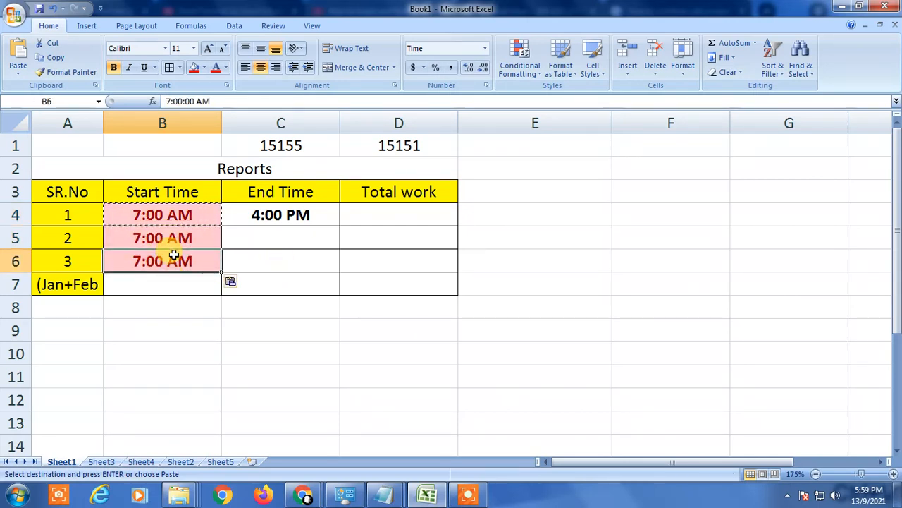
pyautogui.click(196, 232)
pyautogui.click(187, 259)
pyautogui.press('Escape')
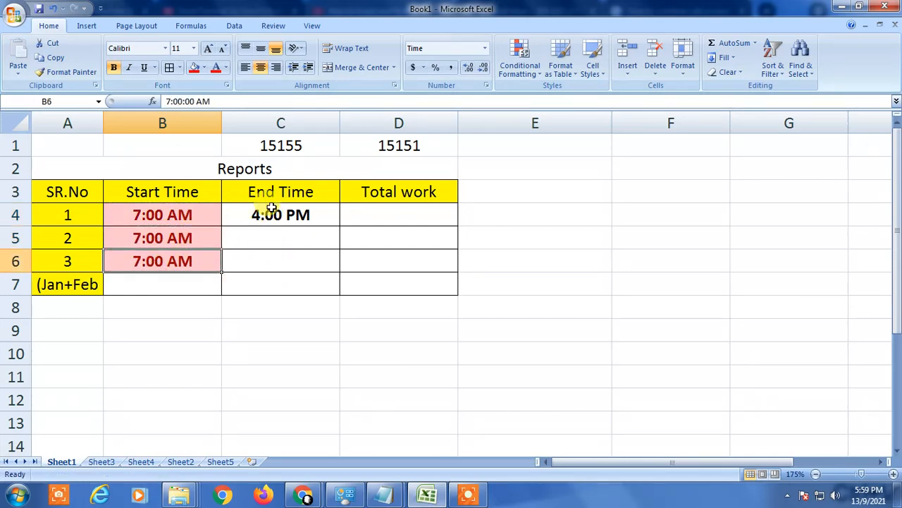
# Enter 17:00 as the end time for SR.No 2 in cell C5
pyautogui.click(269, 213)
pyautogui.click(274, 237)
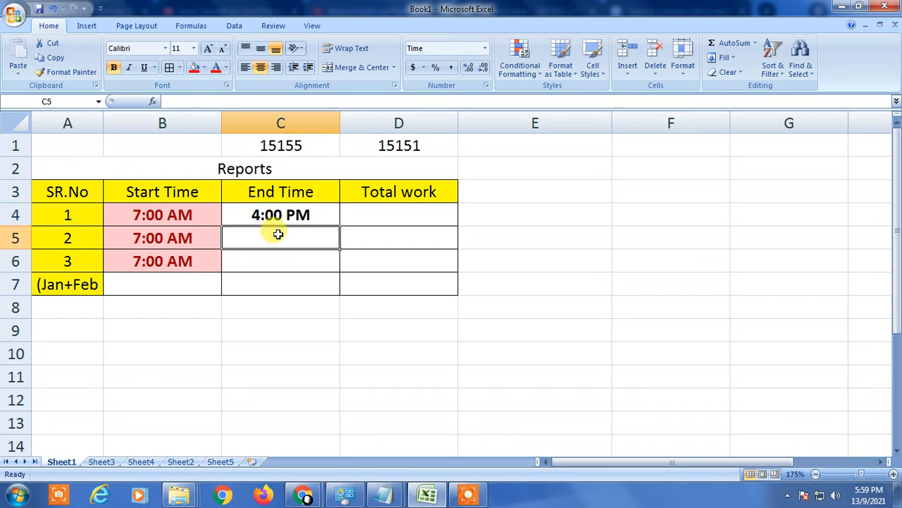
pyautogui.write('17:00')
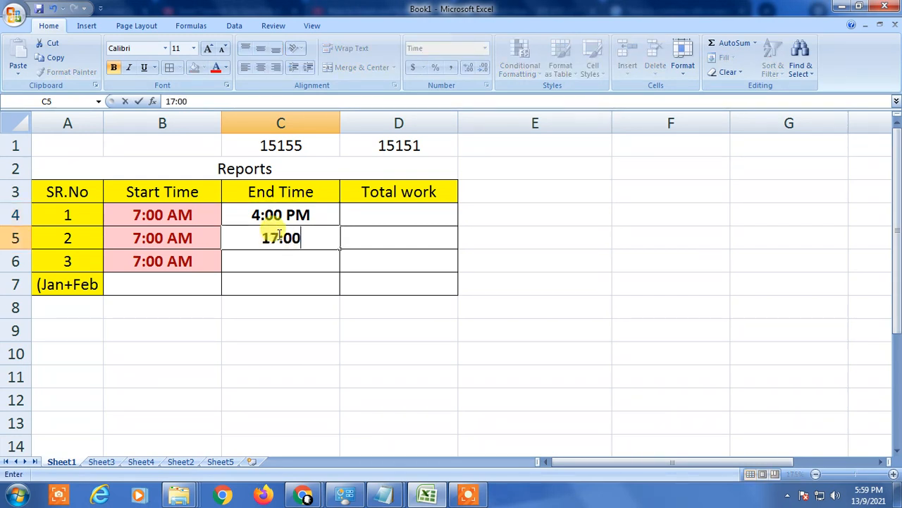
pyautogui.press('Return')
pyautogui.click(279, 236)
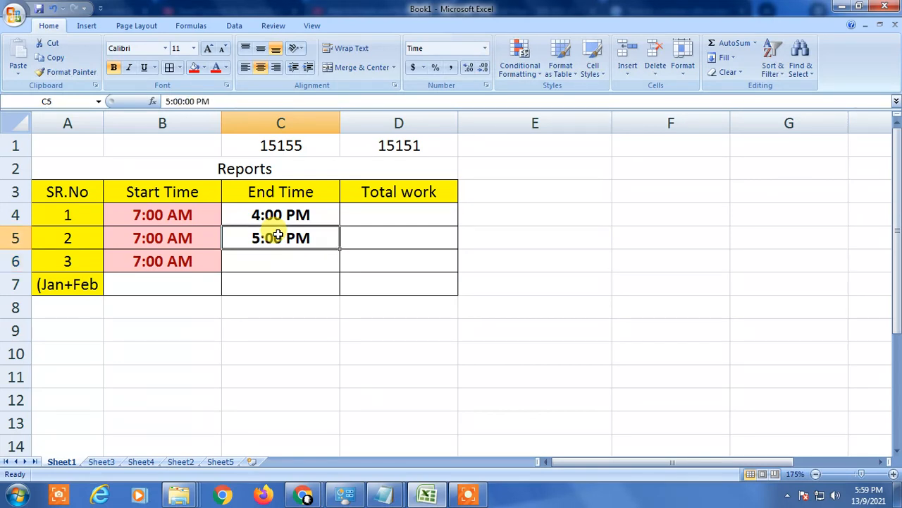
# Set the end time for SR.No 1 in cell C4 to 4:00 and inspect the full time value stored there
pyautogui.press('Up')
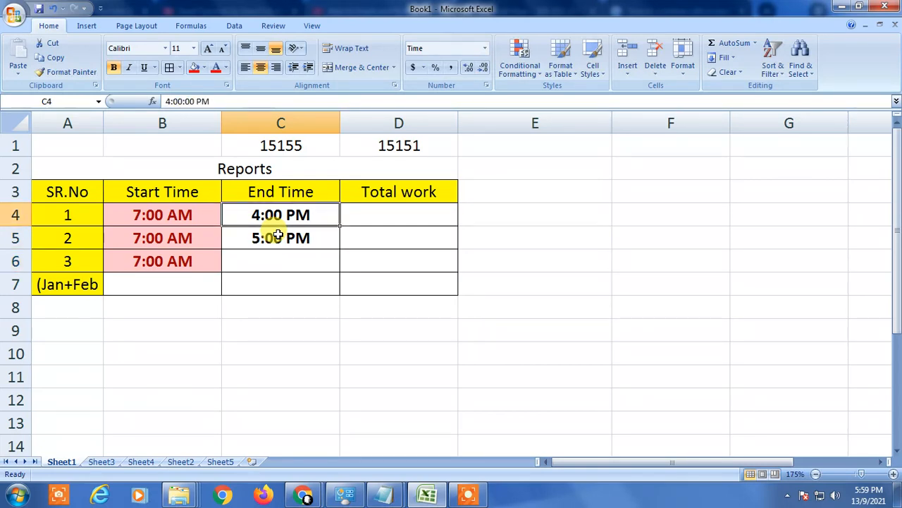
pyautogui.write('4')
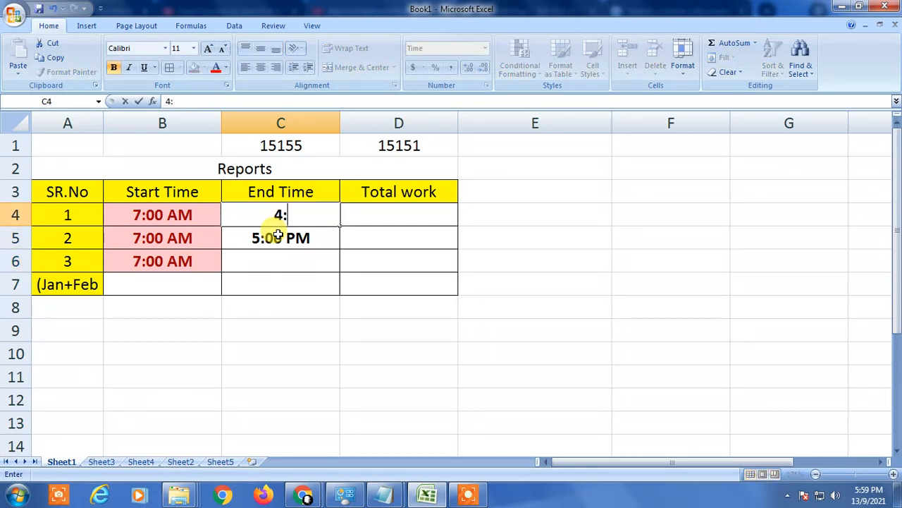
pyautogui.write(':00')
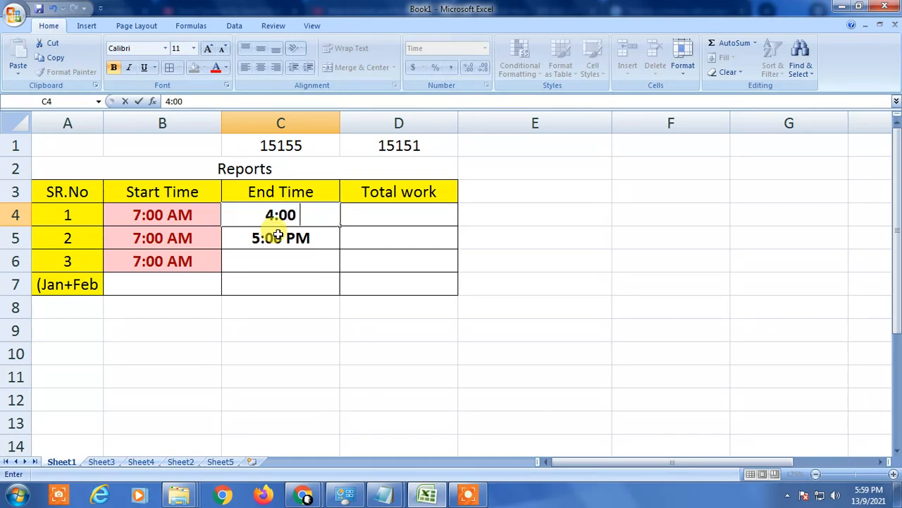
pyautogui.press('Return')
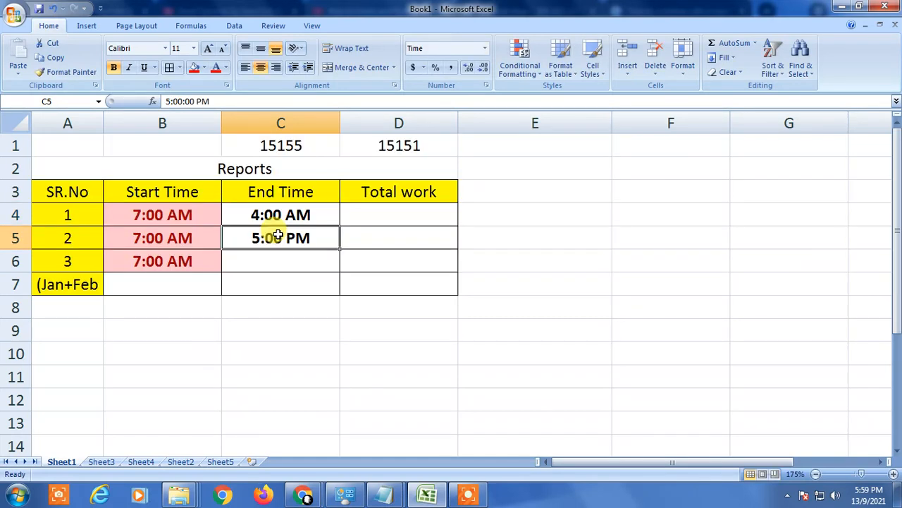
pyautogui.press('Up')
pyautogui.press('F2')
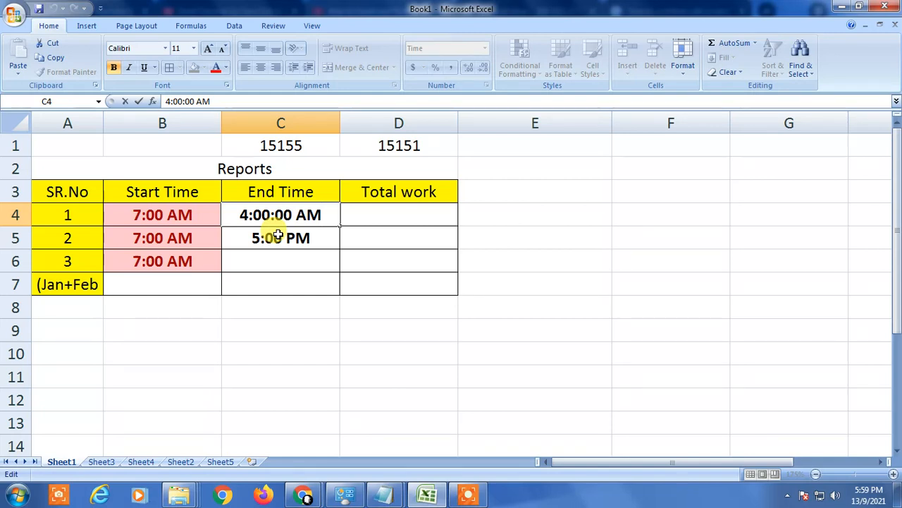
pyautogui.press('Return')
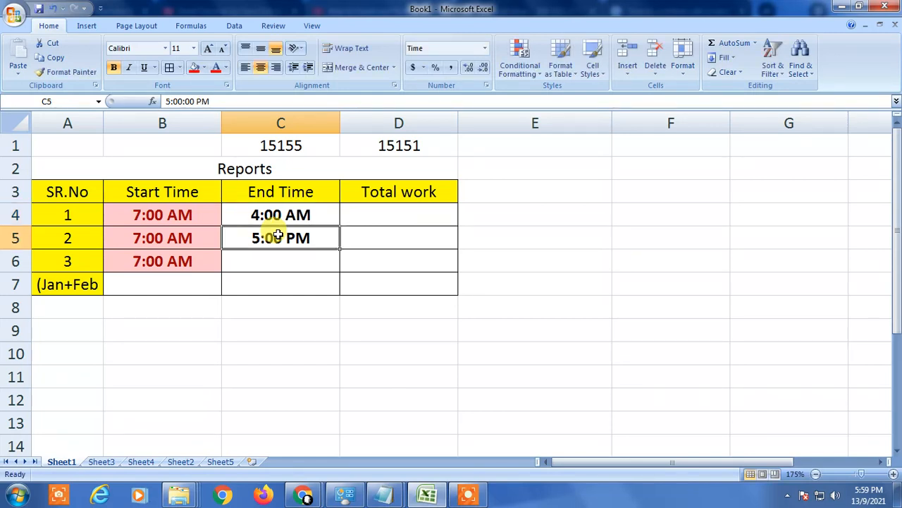
pyautogui.press('Up')
pyautogui.click(399, 212)
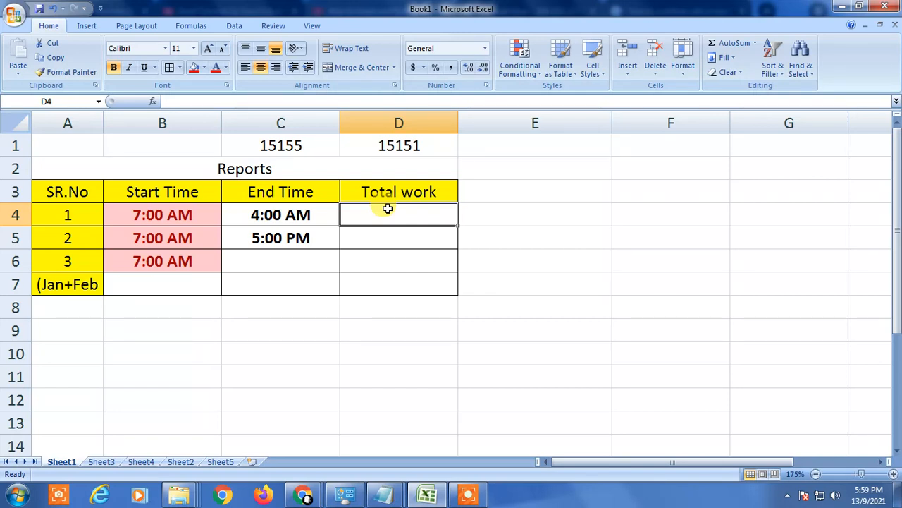
pyautogui.click(357, 241)
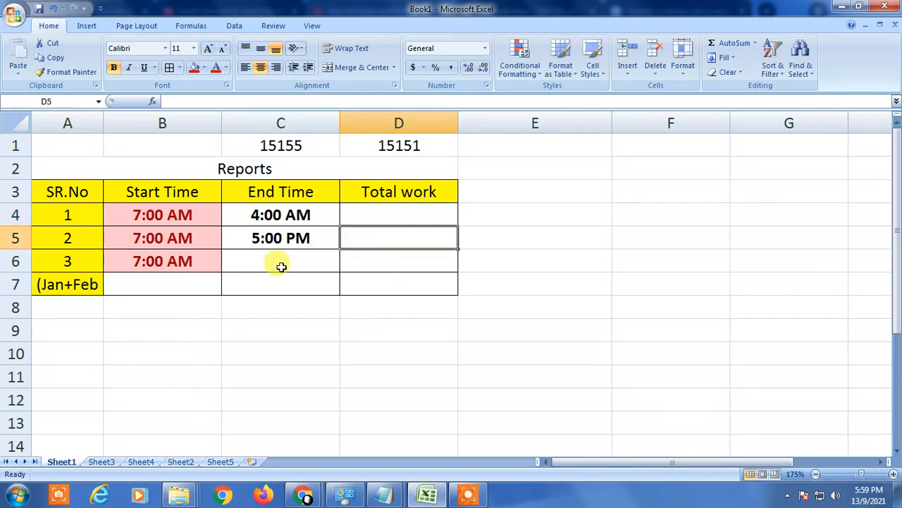
pyautogui.click(275, 262)
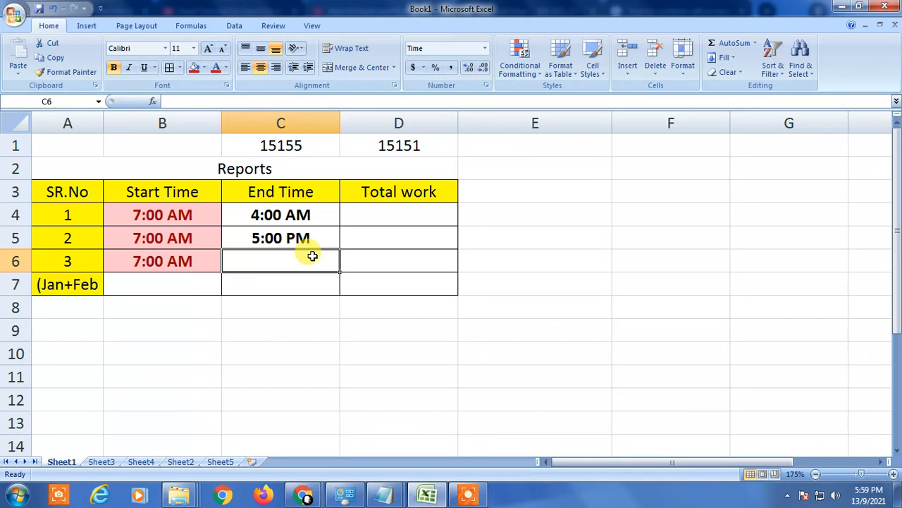
pyautogui.click(182, 221)
pyautogui.moveTo(182, 220); pyautogui.dragTo(302, 252)
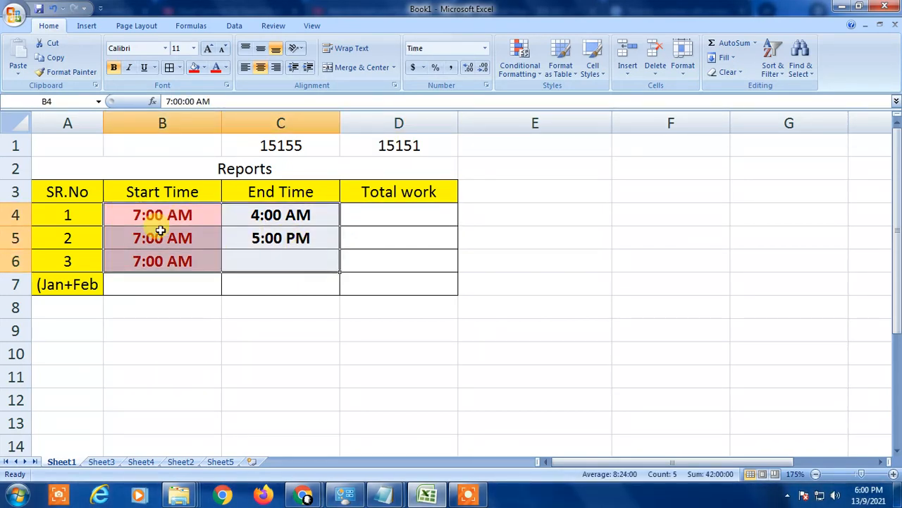
pyautogui.click(202, 218)
pyautogui.moveTo(169, 213); pyautogui.dragTo(307, 258)
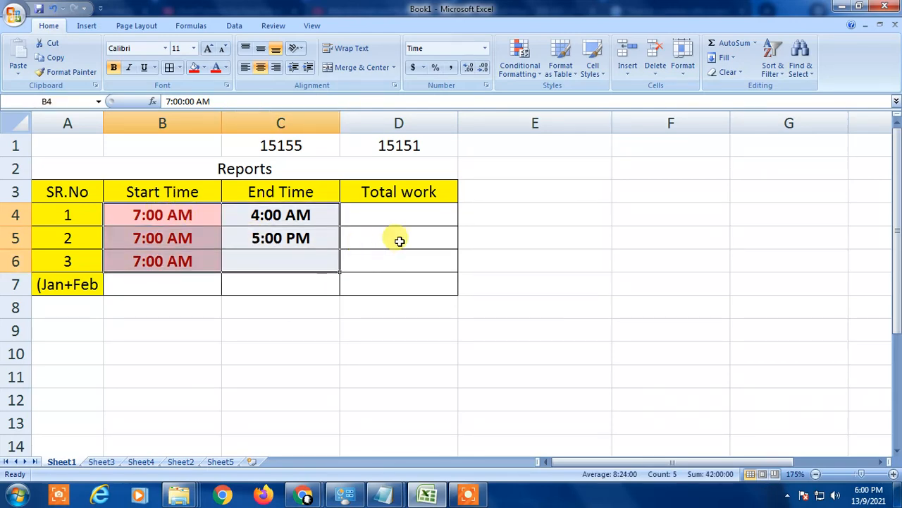
pyautogui.click(406, 240)
pyautogui.press('super+d')
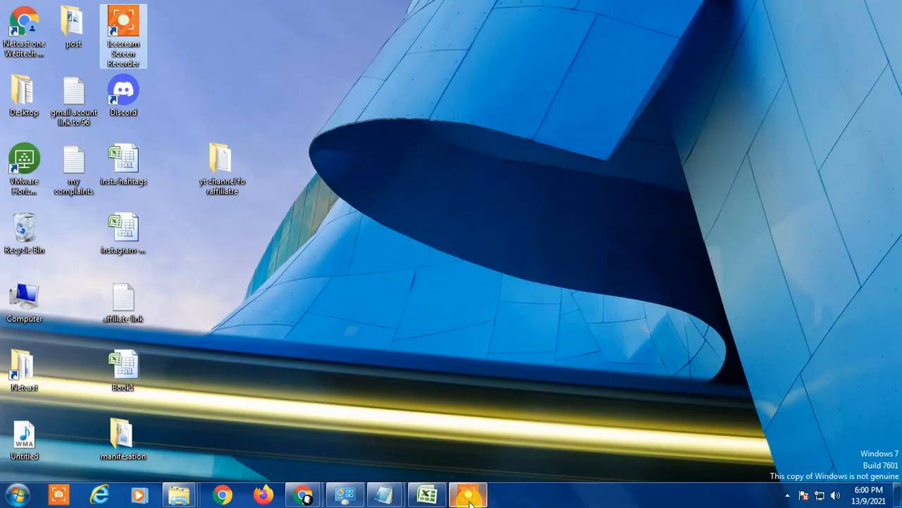
pyautogui.moveTo(486, 490)
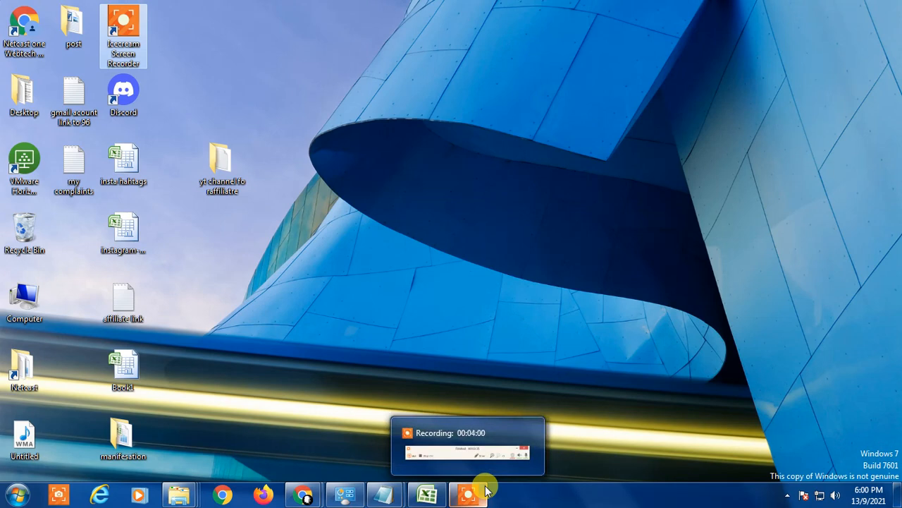